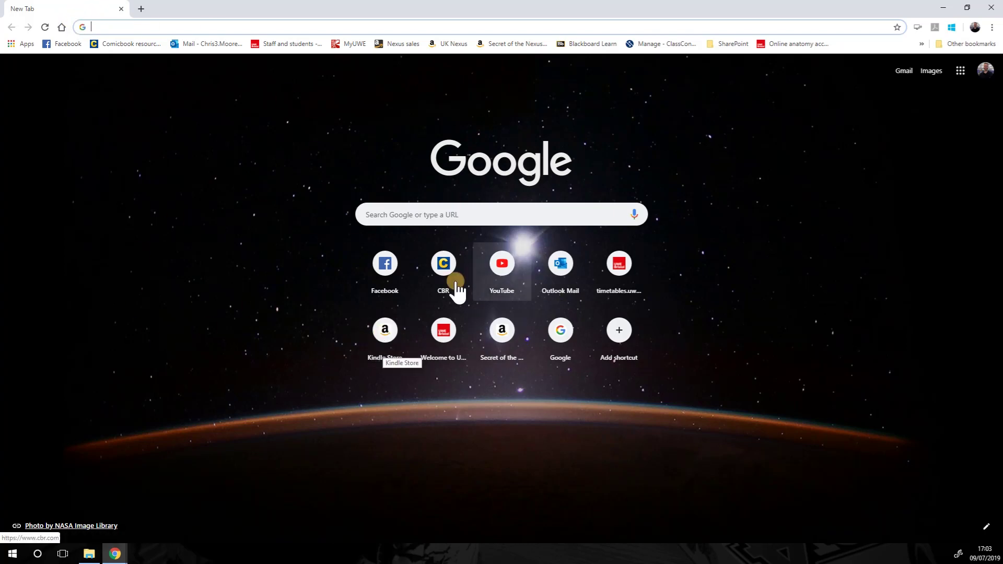
- Open the Microsoft Office home page in a new Chrome tab from the Office extension
left_click(952, 28)
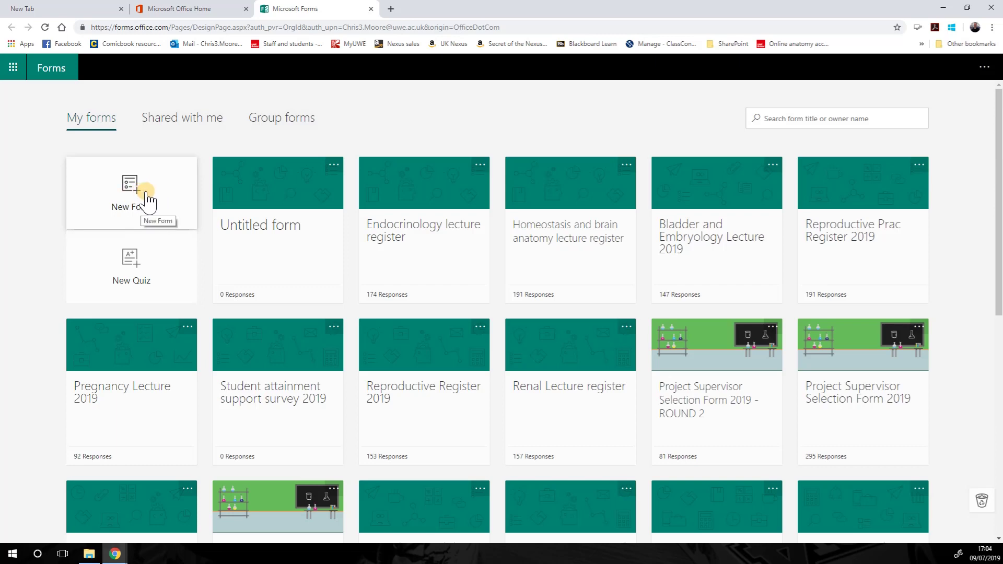
- Start a new blank form and title it 'Anatomy and Physiology'
left_click(148, 199)
left_click(399, 159)
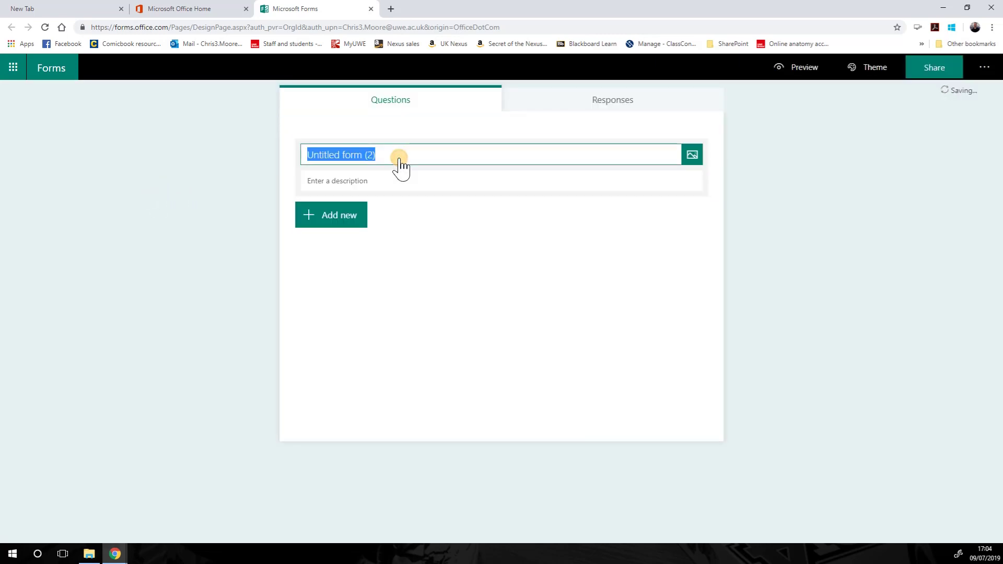
type("Ana")
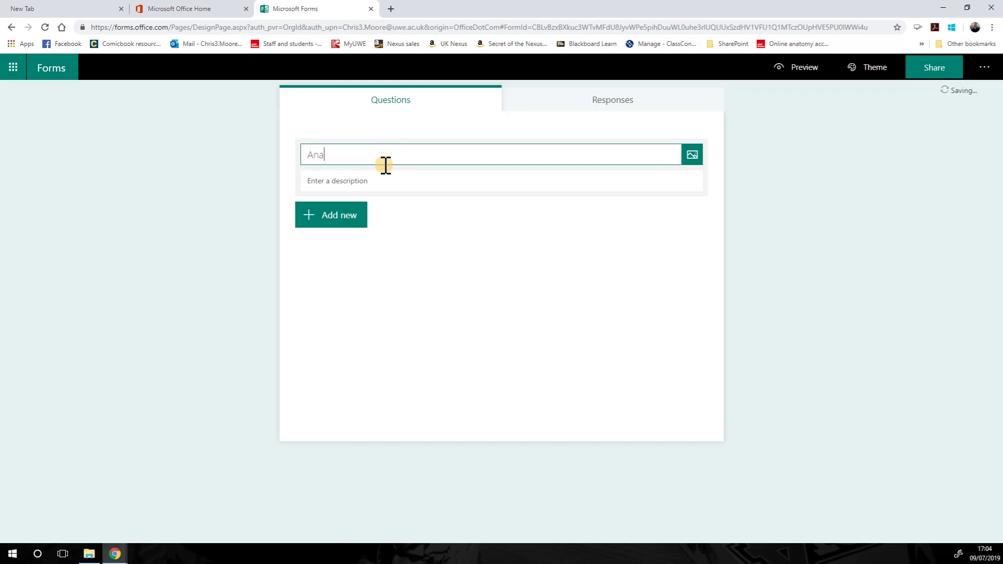
type("tomy and Physiology")
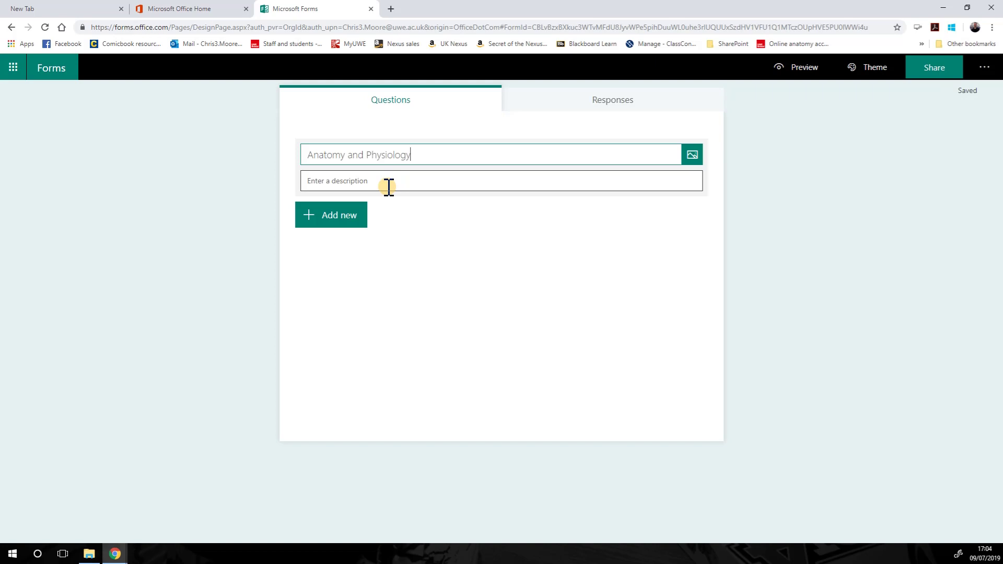
left_click(421, 104)
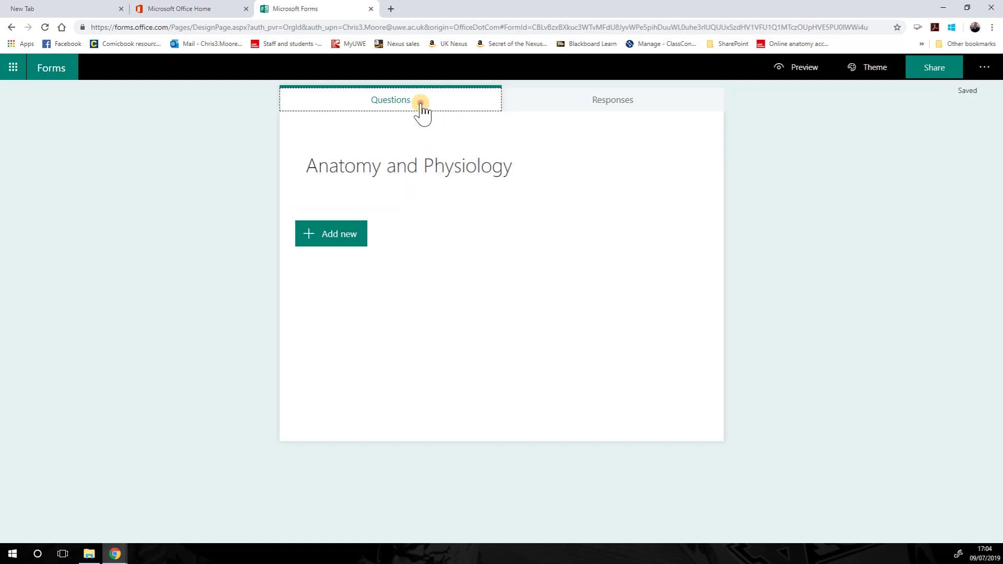
- Add a required text question named 'First Name'
left_click(340, 245)
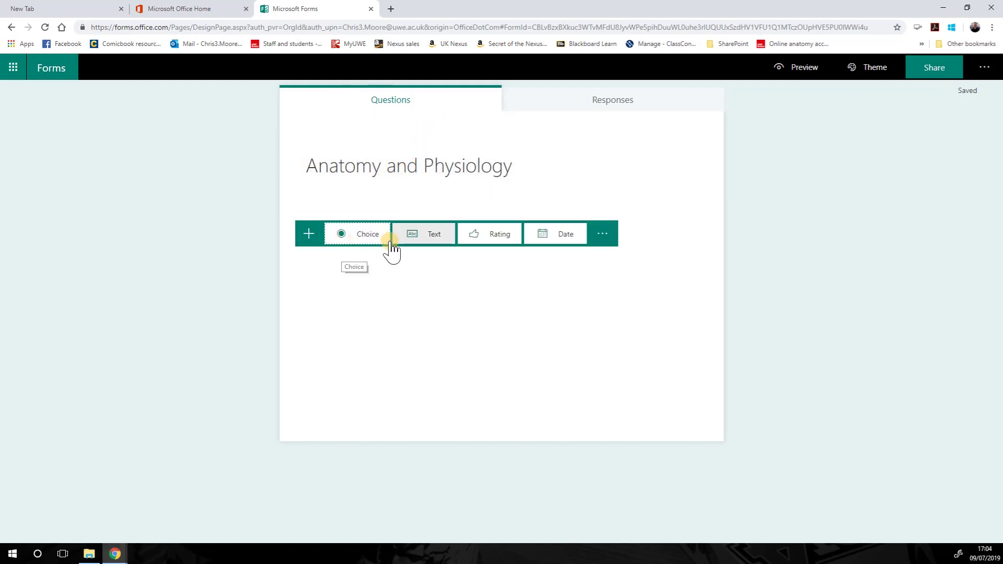
left_click(420, 245)
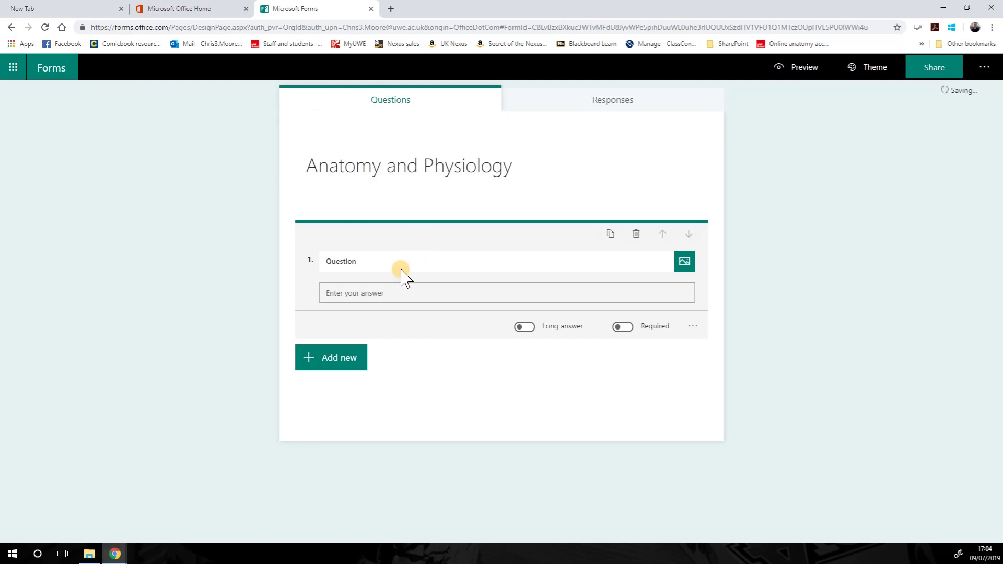
type("First Name")
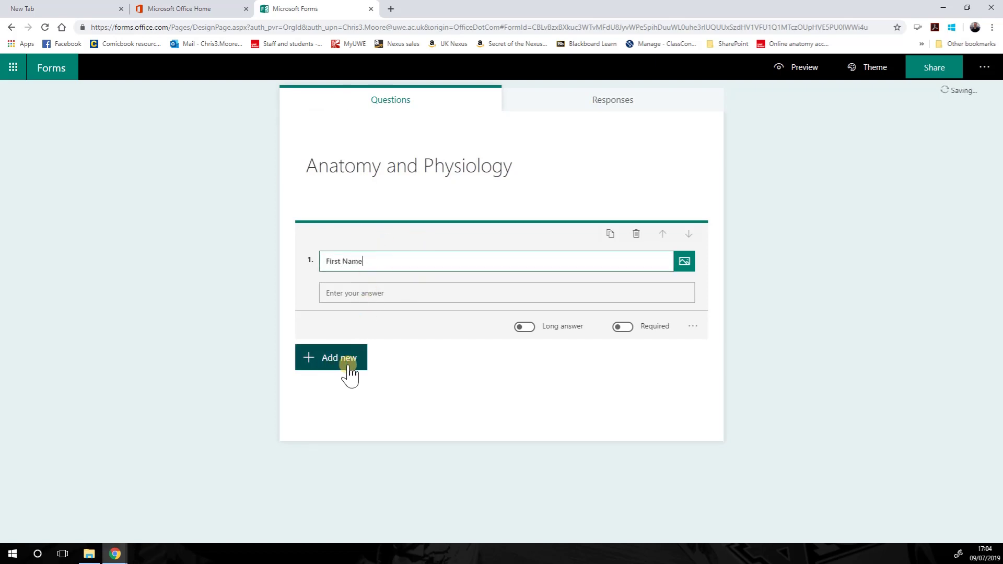
left_click(622, 327)
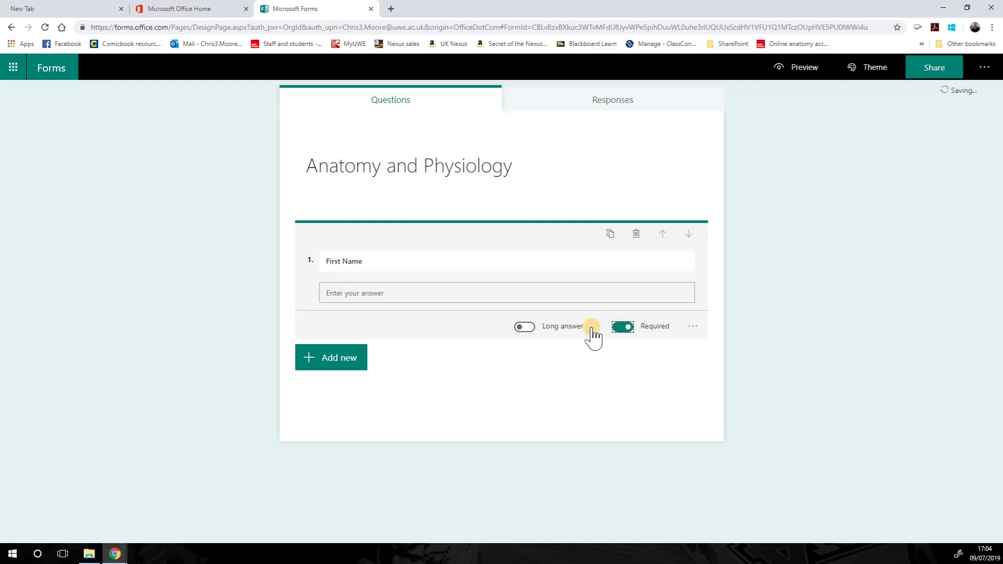
- Add a second text question titled 'Last Name'
left_click(329, 360)
left_click(423, 361)
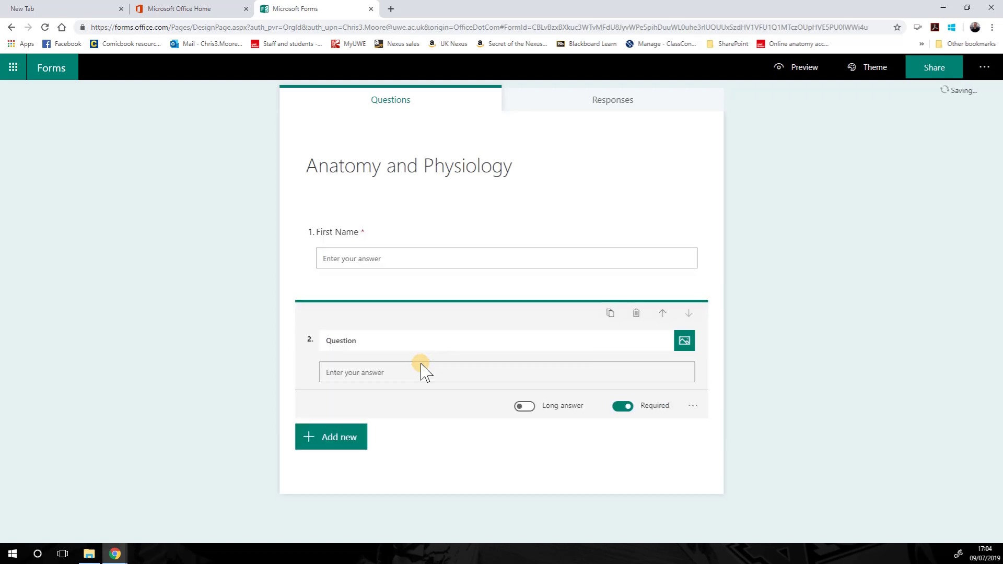
left_click(364, 342)
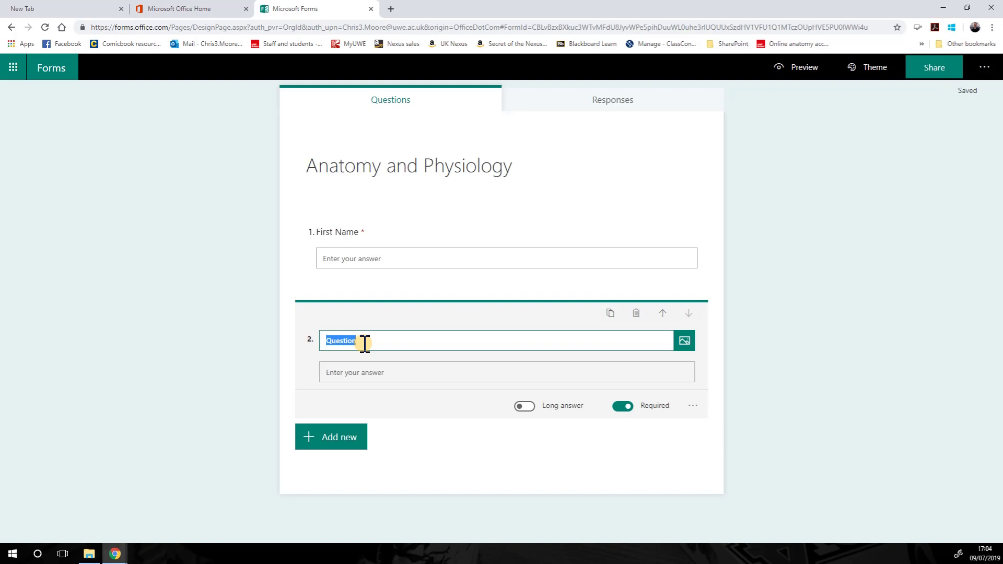
type("Last Name")
- Add a third text question titled 'Student Number'
left_click(331, 440)
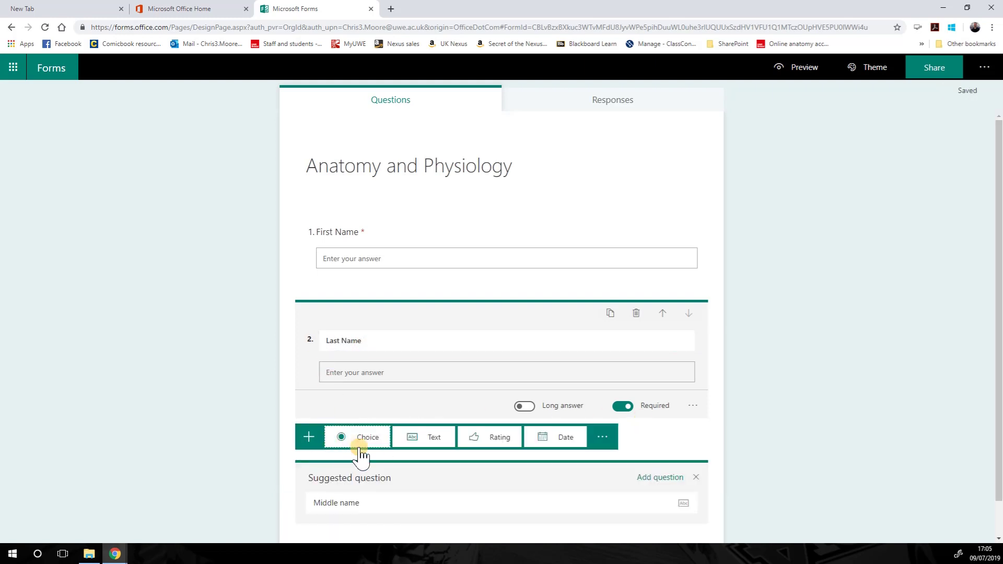
left_click(412, 441)
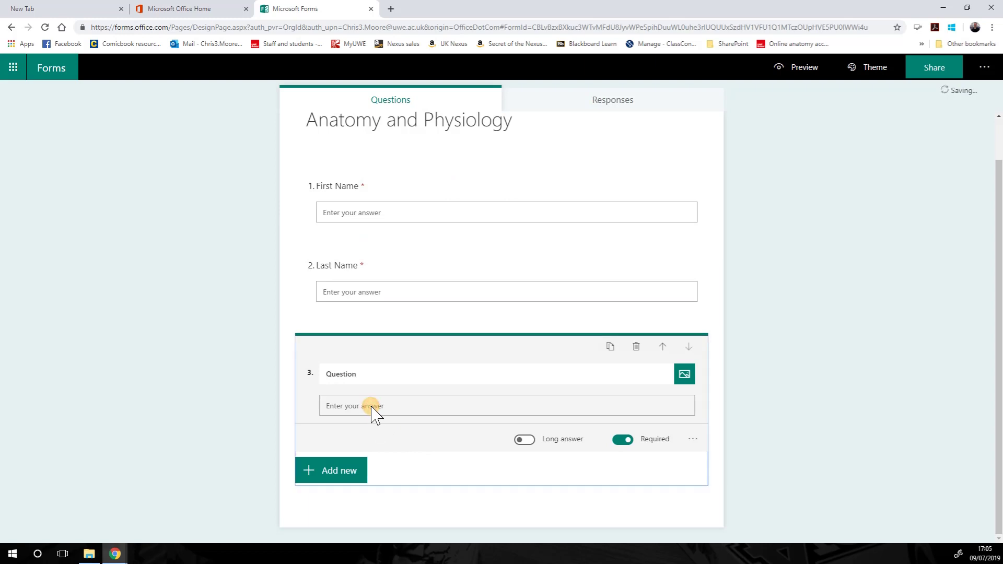
left_click(362, 371)
type("Studen")
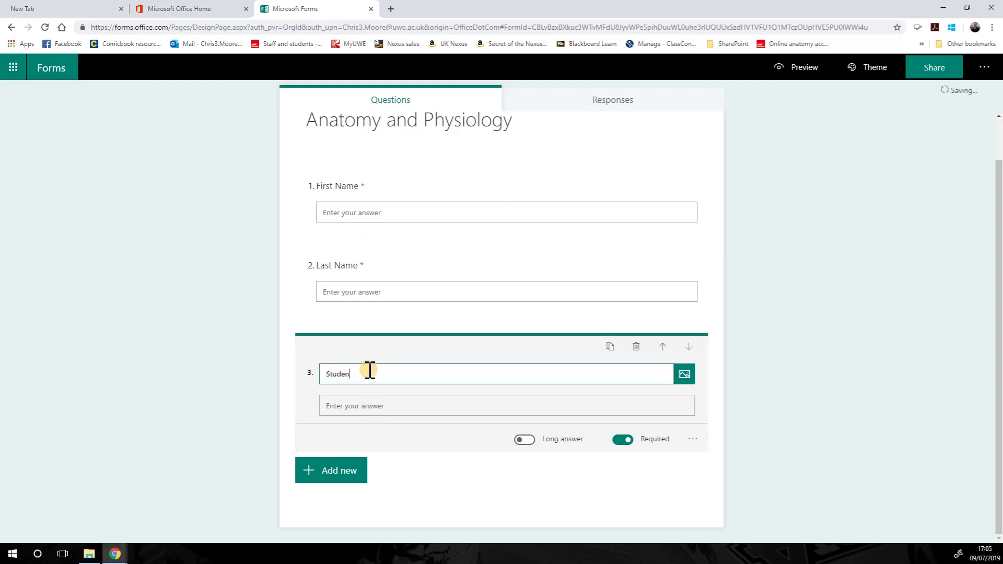
type("t Number")
scroll(549, 402, "up", 1)
scroll(554, 355, "down", 1)
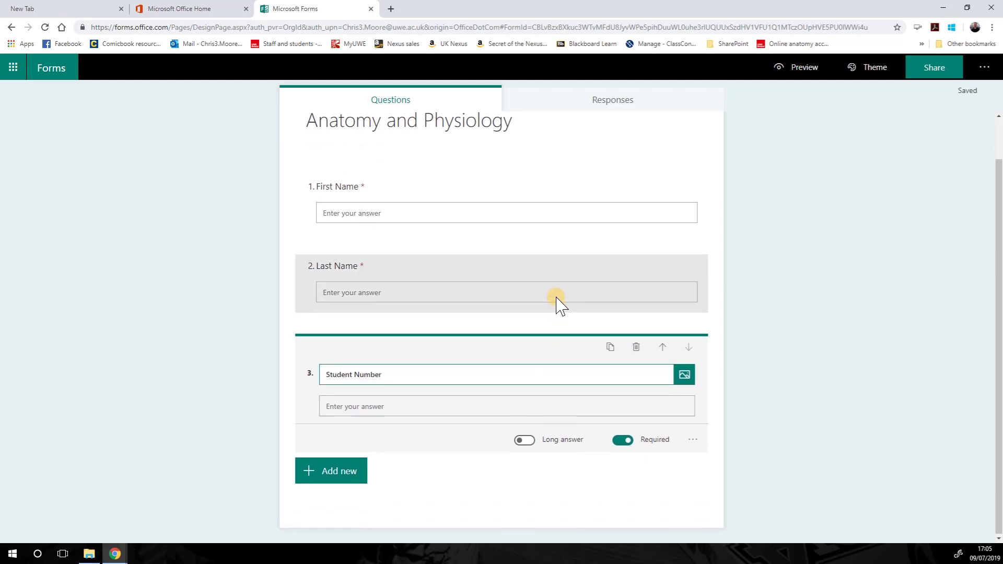
scroll(555, 309, "up", 1)
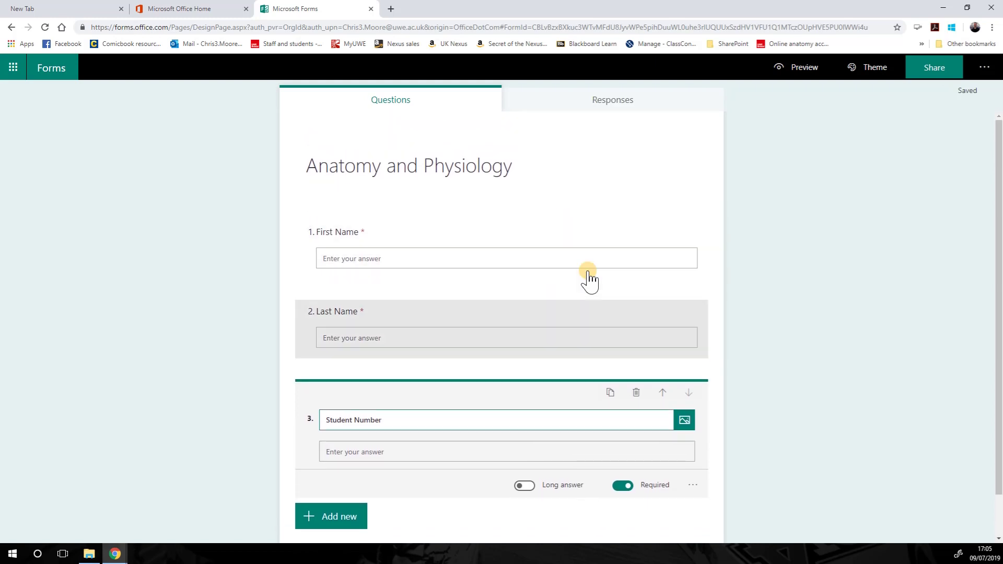
left_click(742, 298)
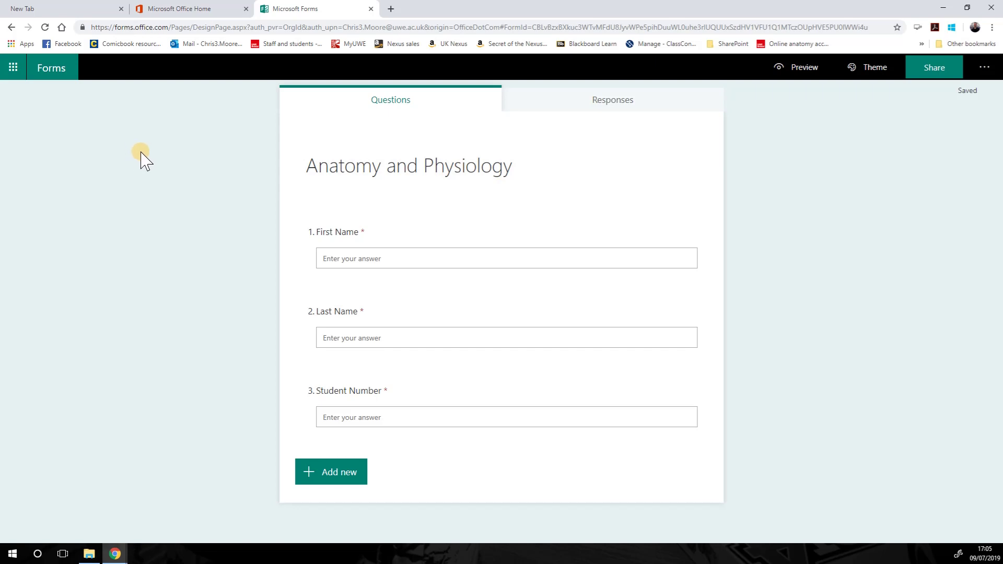
left_click(583, 106)
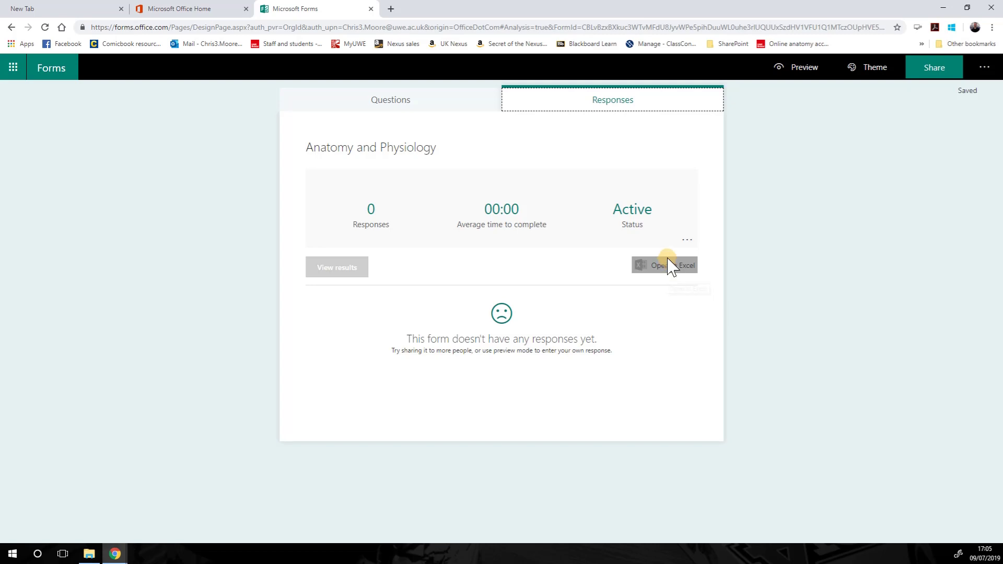
left_click(428, 101)
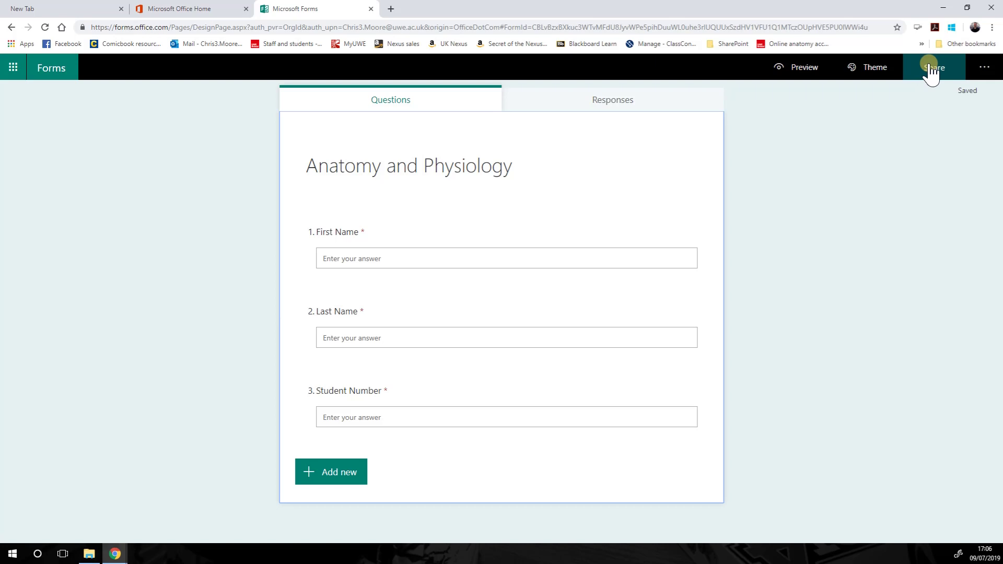
- Save the form's QR code as the PNG 'Anatomy and Physiology' in Downloads
left_click(935, 73)
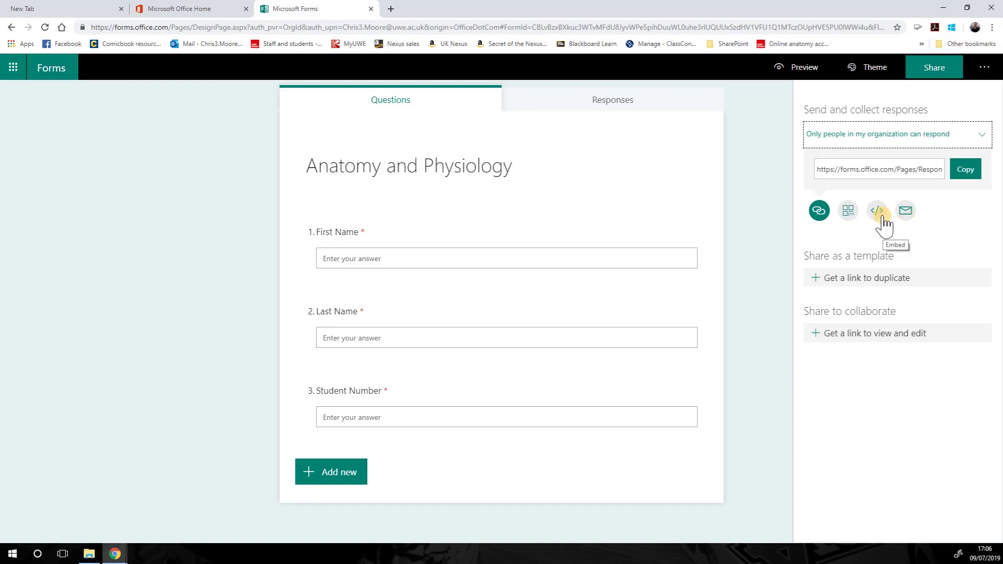
left_click(848, 212)
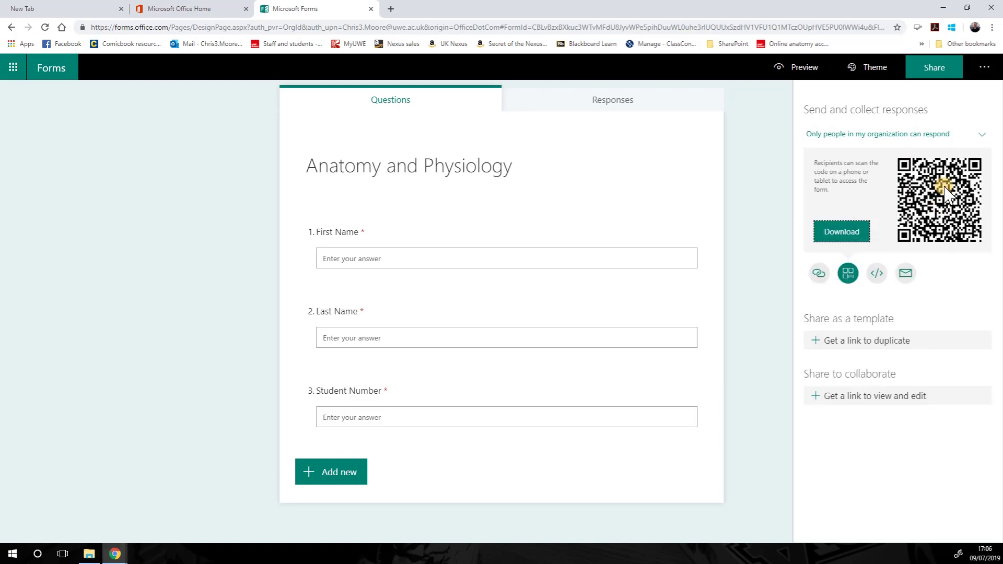
left_click(851, 232)
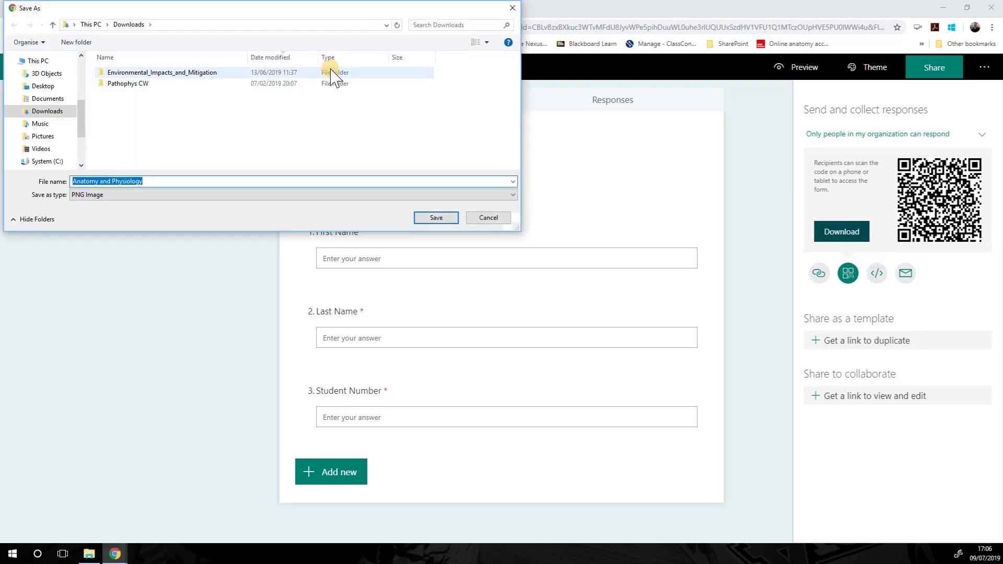
left_click(436, 219)
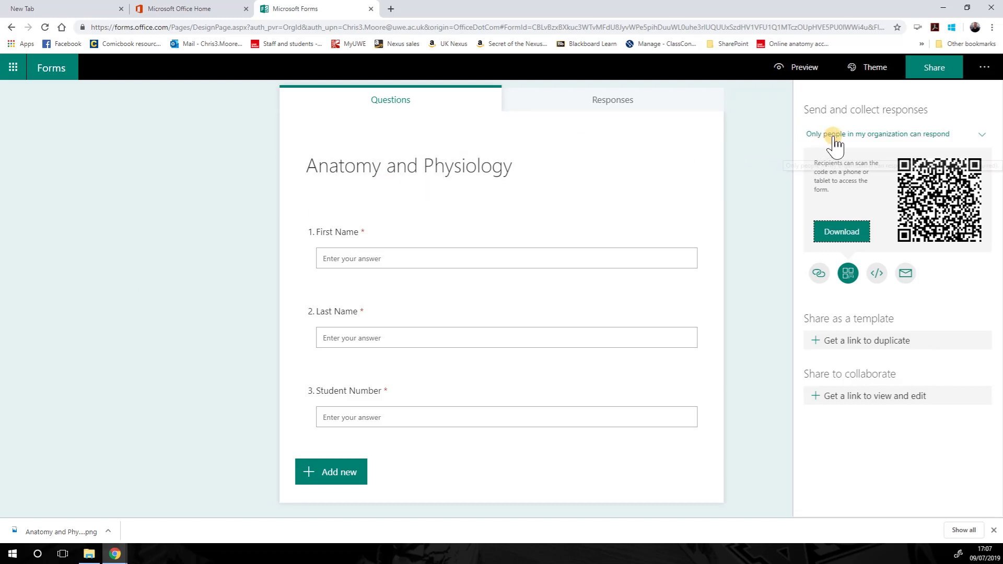
left_click(881, 137)
left_click(869, 157)
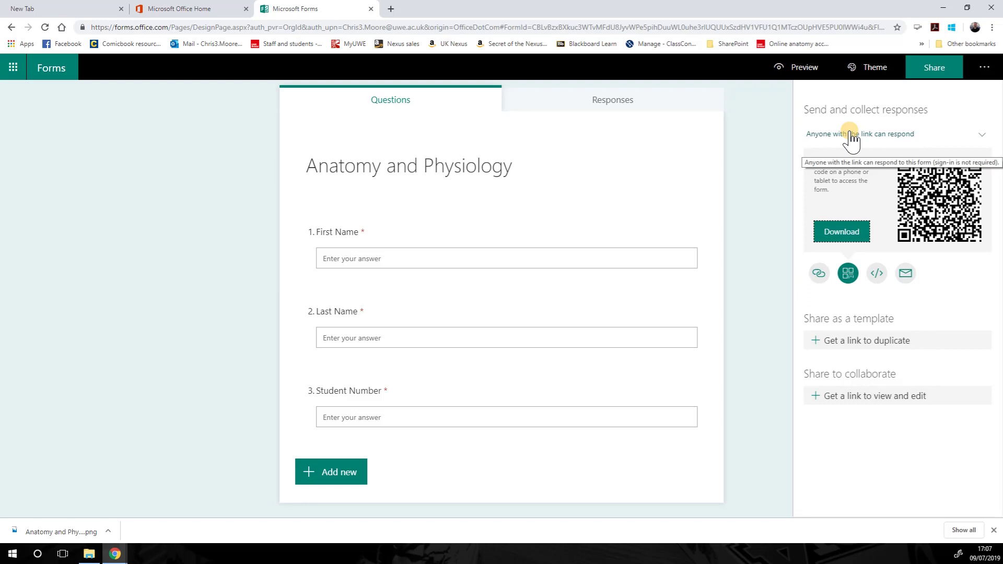
left_click(850, 137)
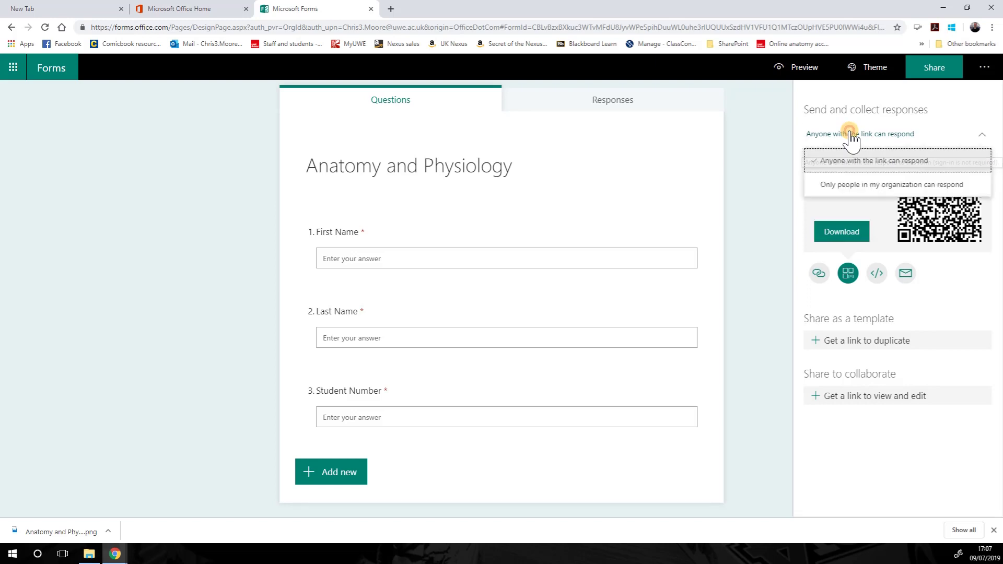
left_click(843, 186)
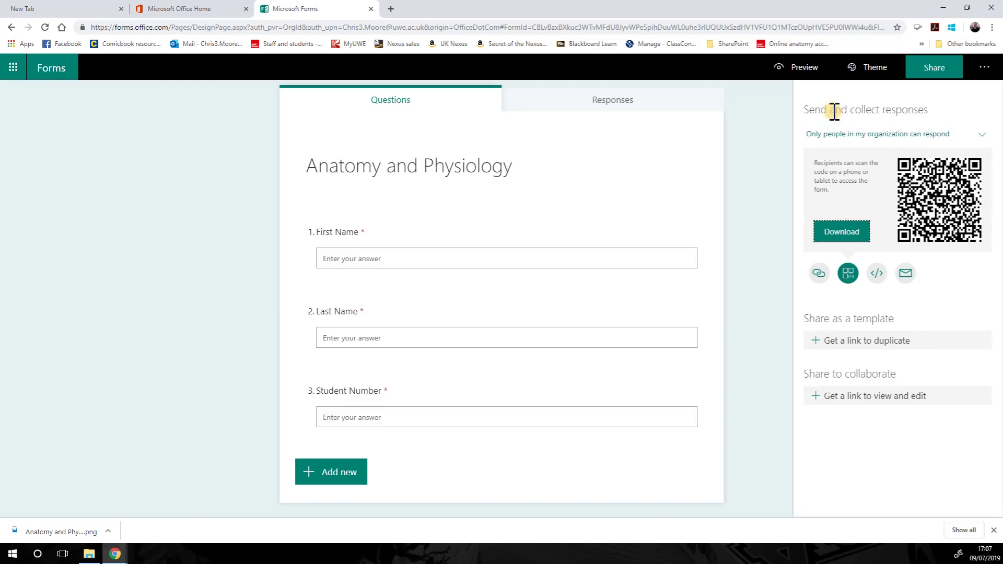